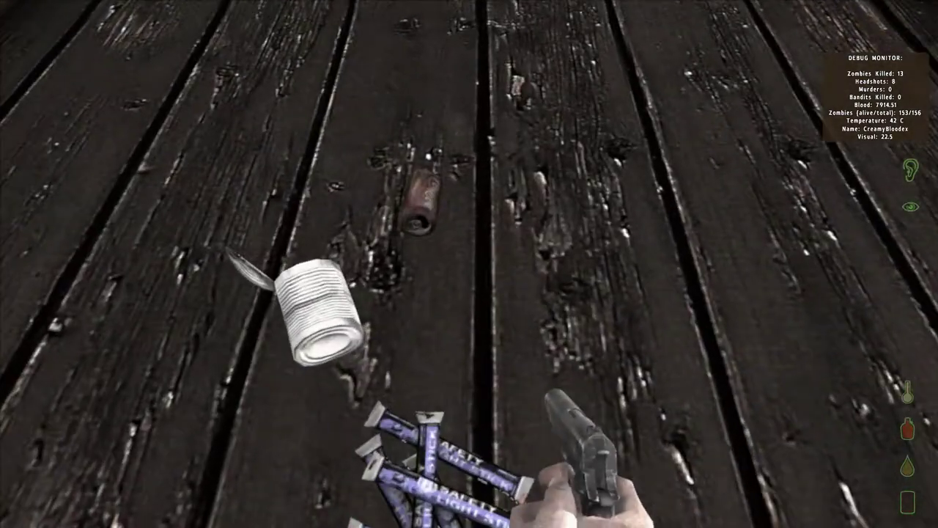
# Review the survivor's gear inventory twice before heading out of the shed.
pyautogui.press('g')
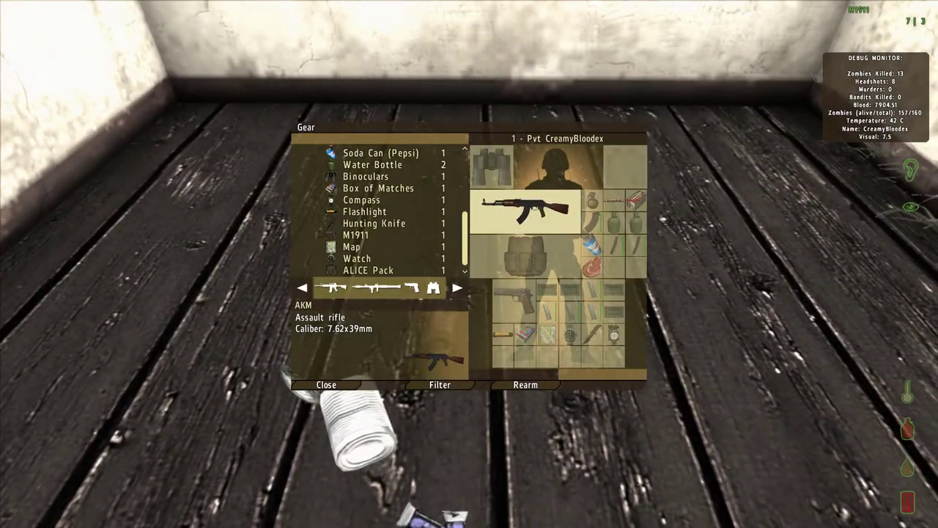
pyautogui.press('Escape')
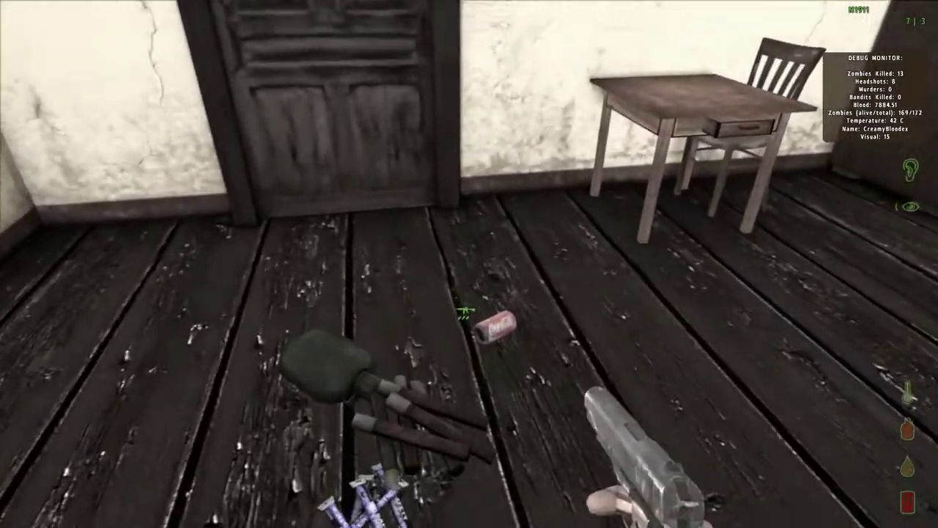
pyautogui.press('g')
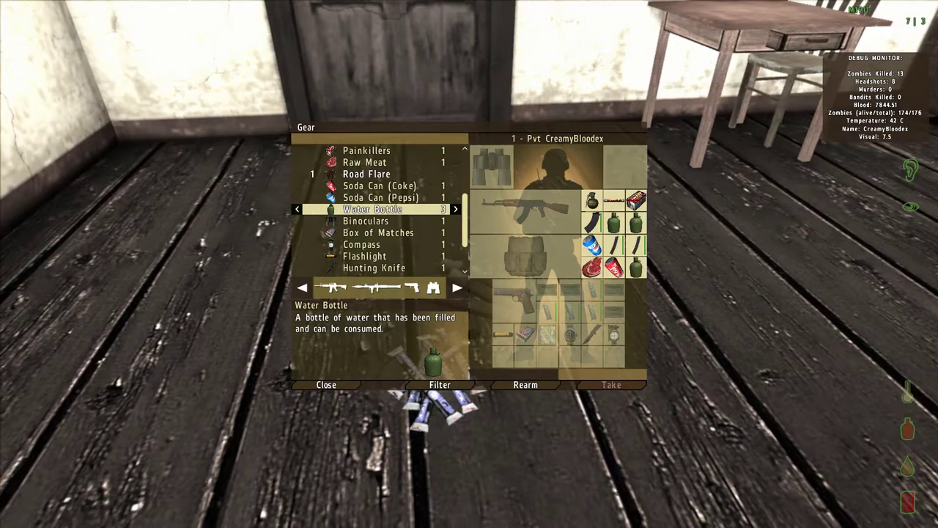
pyautogui.press('Escape')
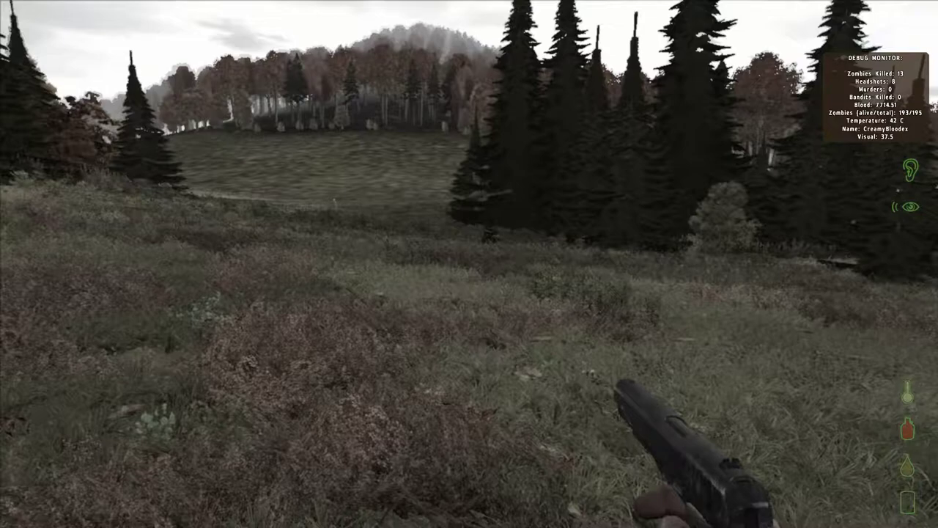
# Holster the pistol, ready the AKM rifle and aim down its sights.
pyautogui.press('f')
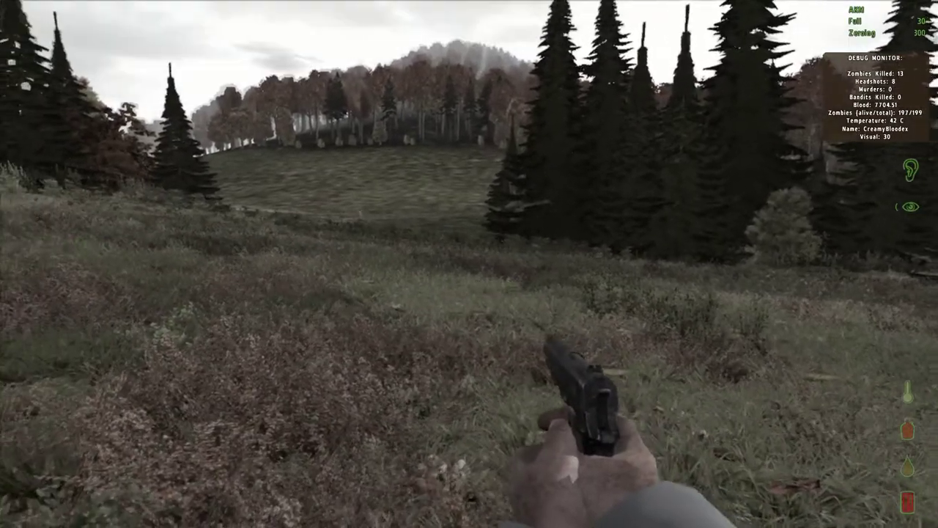
pyautogui.press('ctrl')
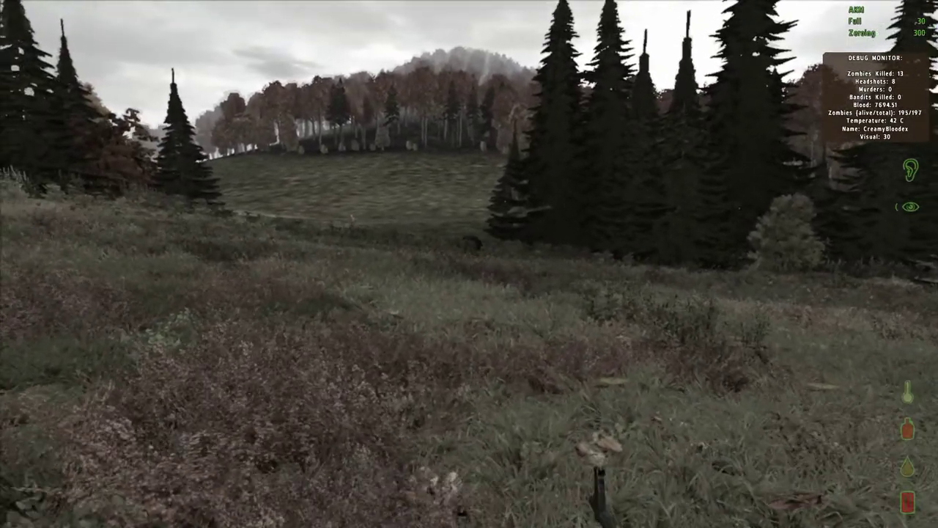
pyautogui.rightClick(469, 264)
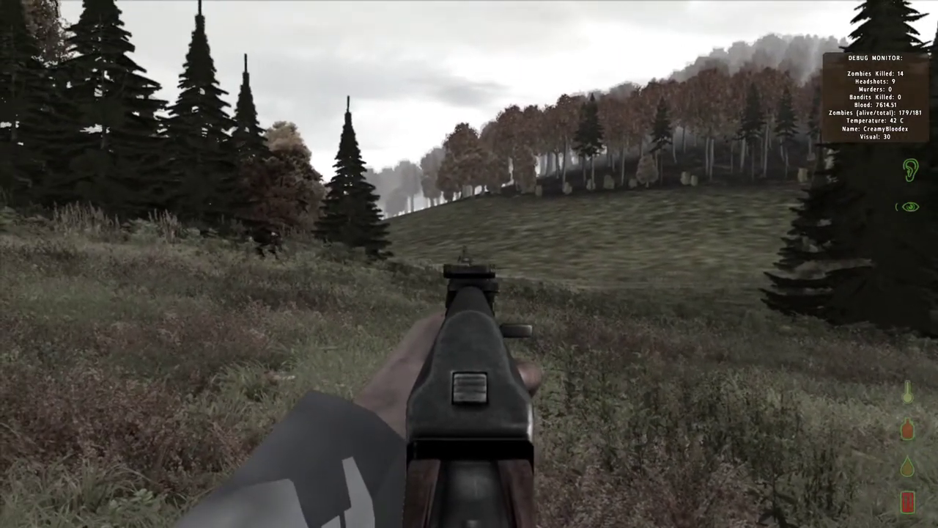
# Fire the AKM at the zombies charging ahead and from the right.
pyautogui.click(469, 263)
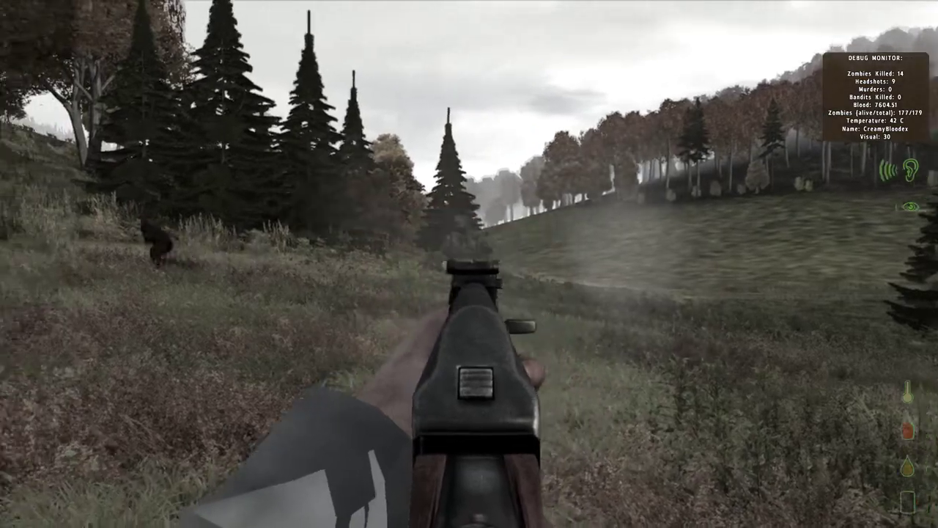
pyautogui.click(469, 264)
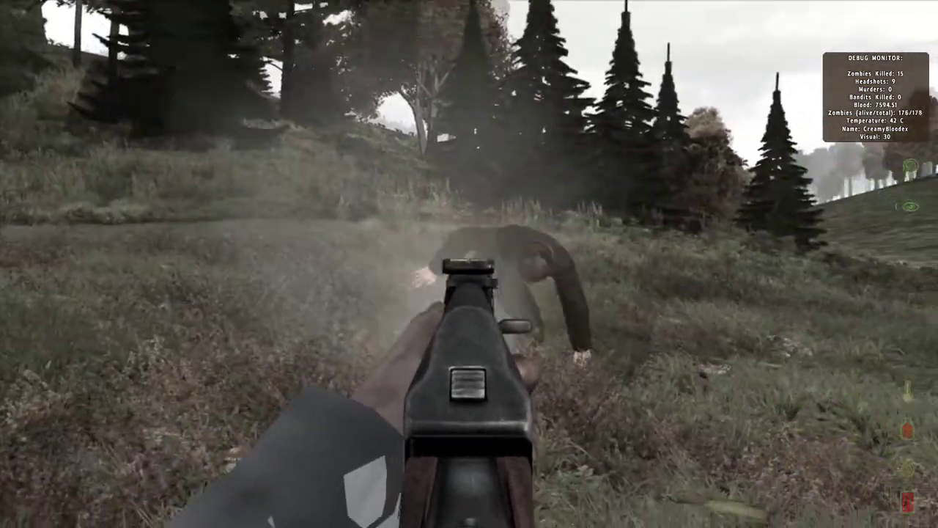
pyautogui.click(469, 263)
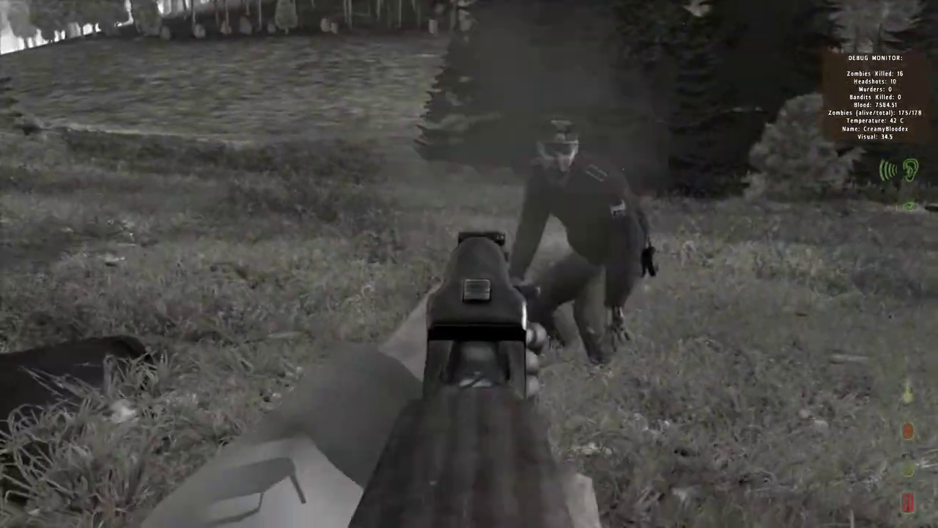
pyautogui.click(469, 264)
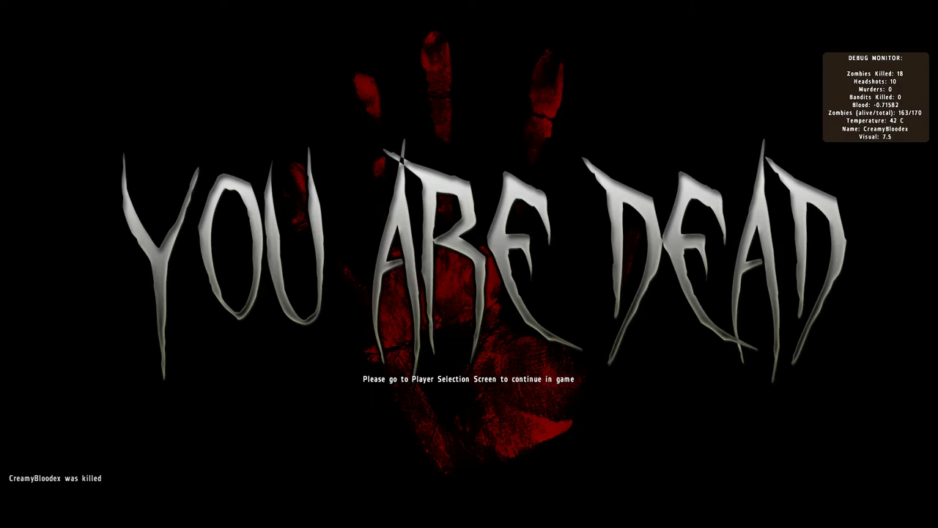
# Bring up the multiplayer pause menu and choose Abort to return to the lobby.
pyautogui.press('Escape')
pyautogui.press('Return')
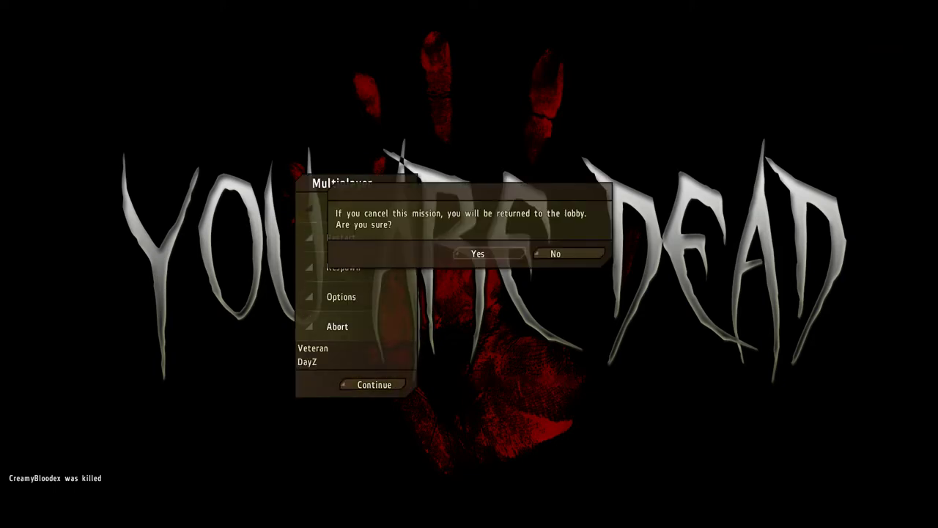